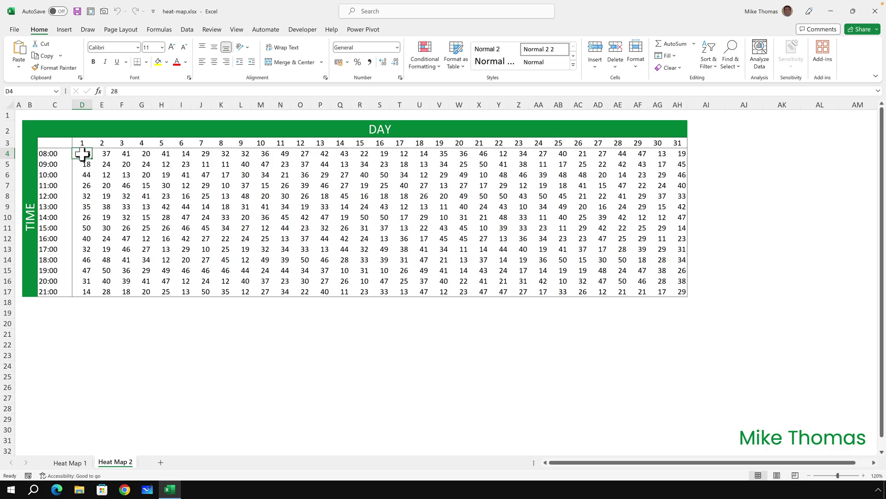
Step: Compare the finished heat map on Heat Map 1 with the numeric grid on Heat Map 2
left_click(70, 463)
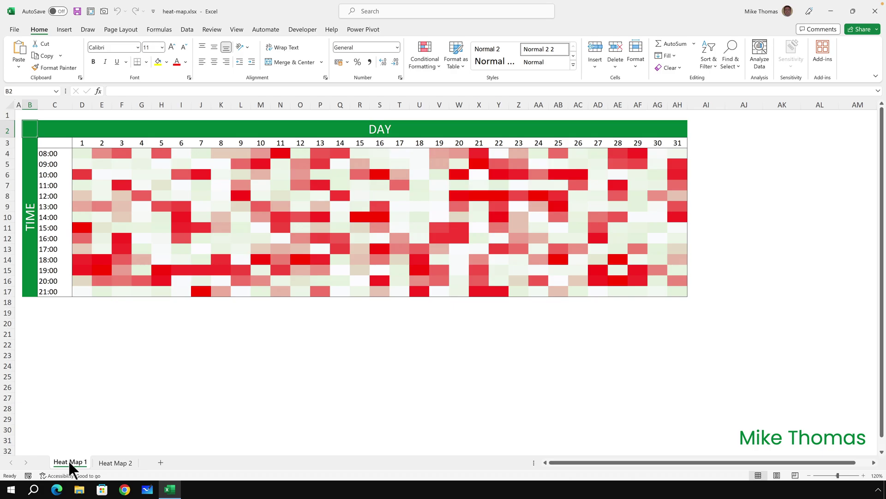
left_click(113, 462)
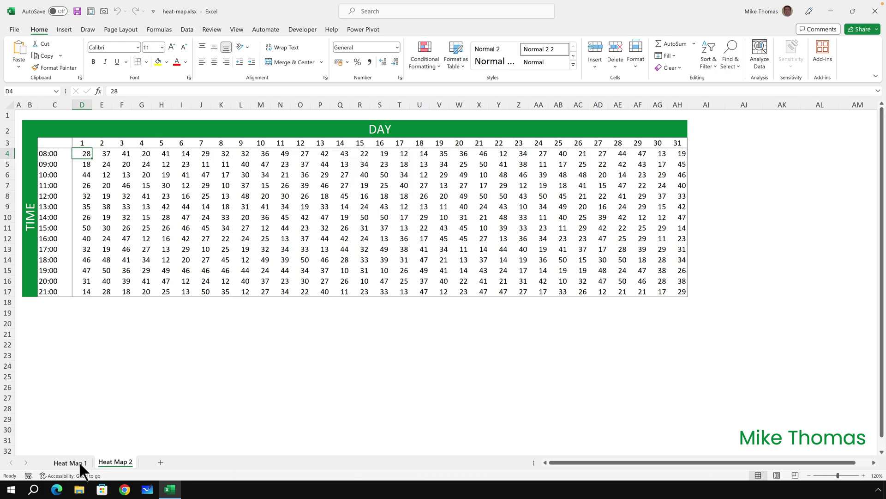
left_click(79, 462)
left_click(104, 461)
Step: Apply the Red - White Color Scale to the visitor counts in D4:AH17
left_click_drag(84, 154, 669, 295)
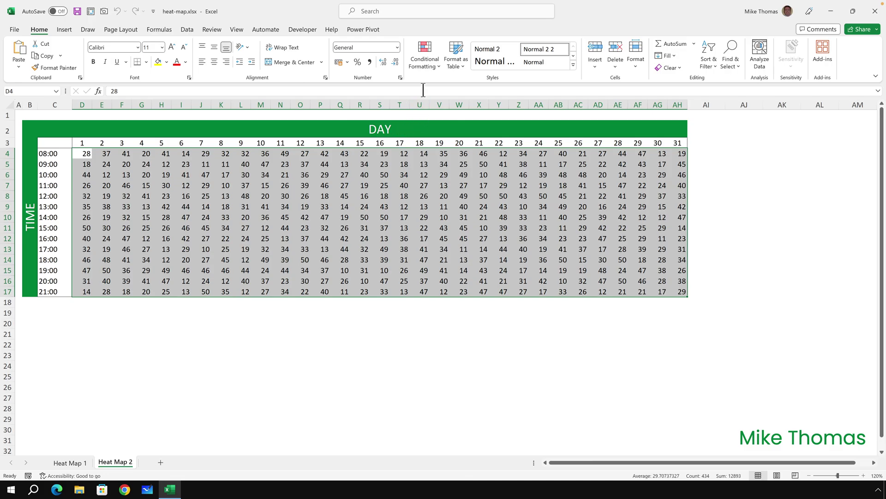
left_click(432, 66)
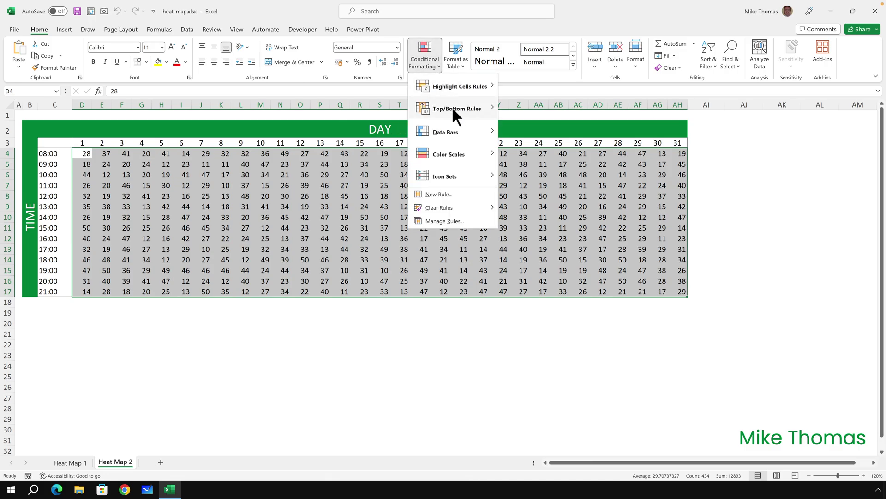
mouse_move(464, 149)
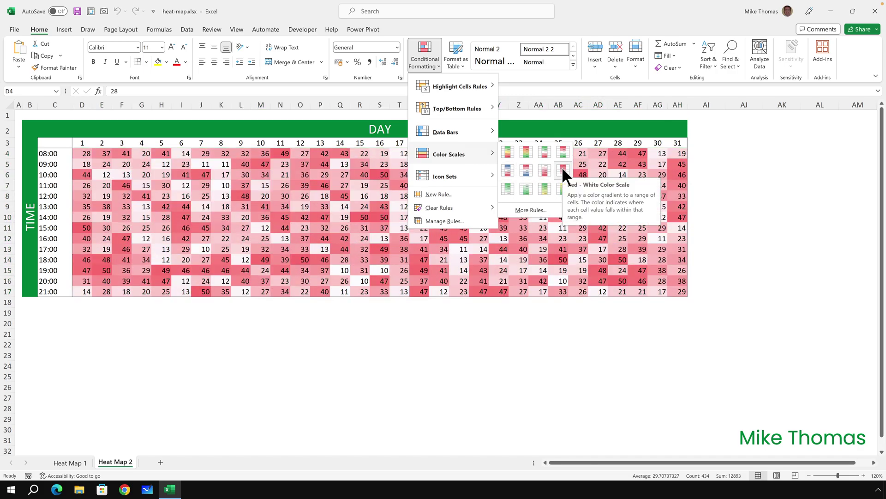
left_click(561, 167)
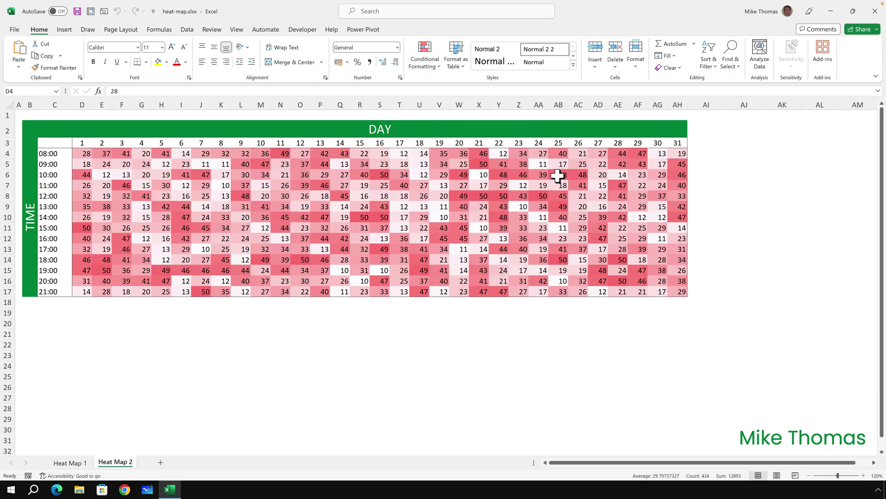
left_click(535, 322)
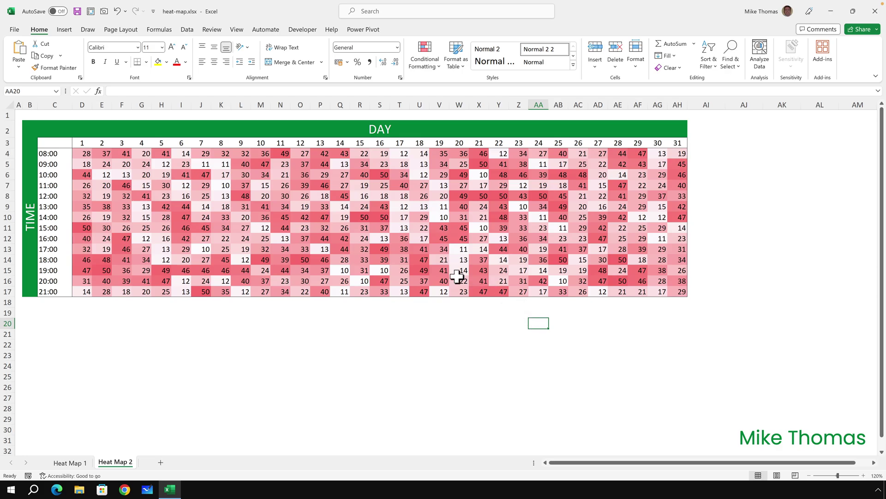
Step: Reselect the visitor-count grid and edit its Graded Color Scale rule from Manage Rules
left_click_drag(86, 155, 673, 290)
left_click(424, 60)
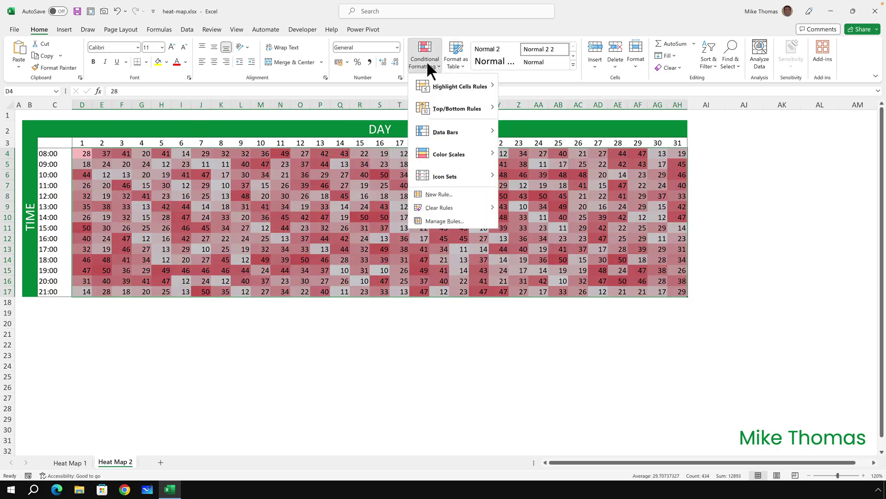
left_click(446, 221)
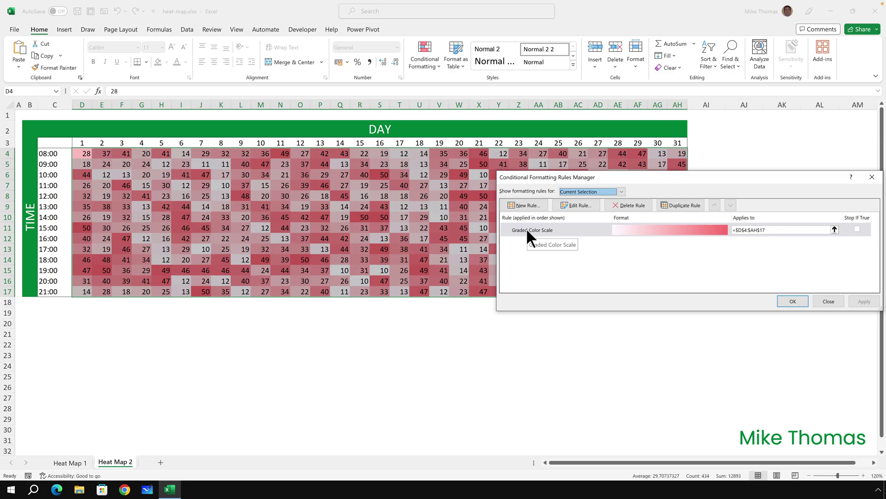
left_click(528, 231)
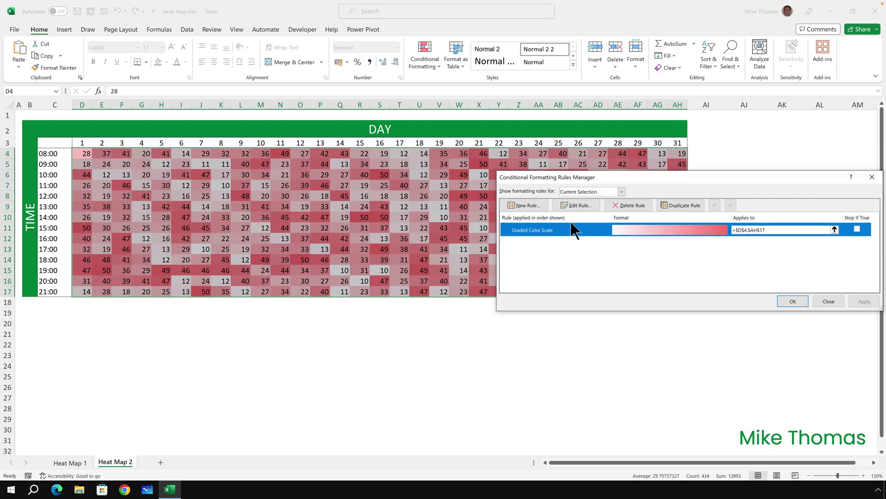
left_click(580, 205)
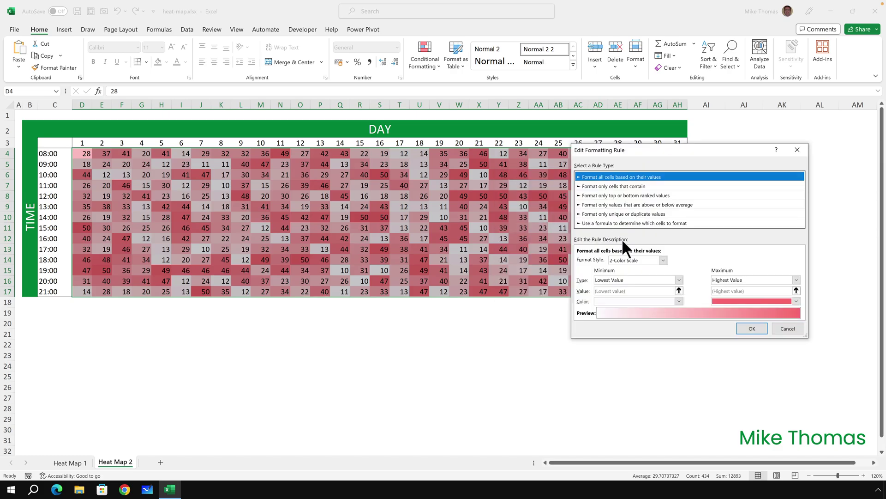
Step: Change the rule to a 3-Color Scale with a red maximum and light green midpoint
left_click(652, 259)
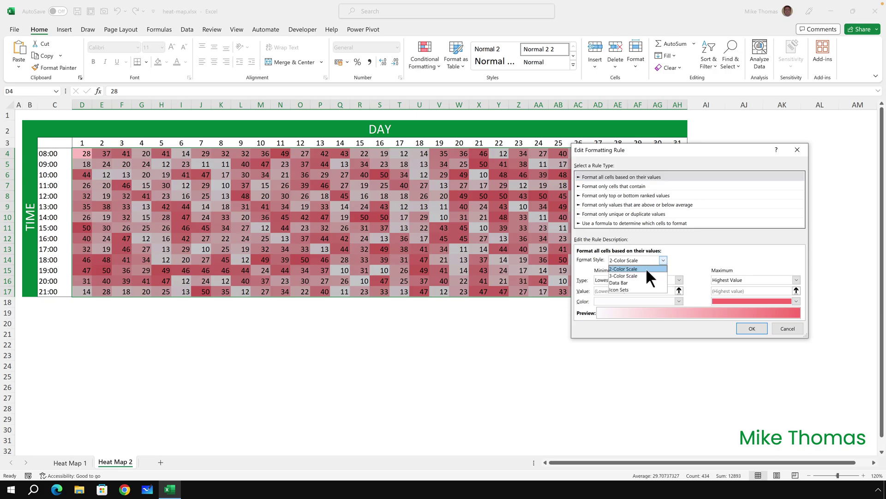
left_click(644, 274)
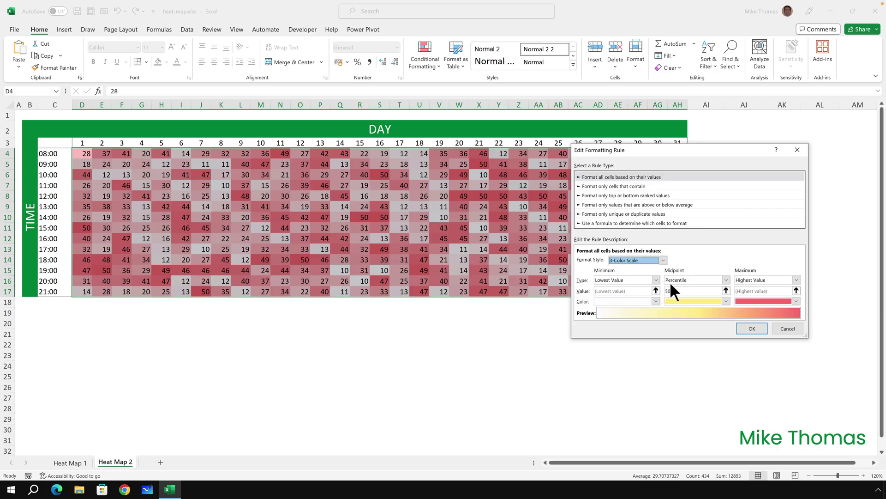
left_click(763, 300)
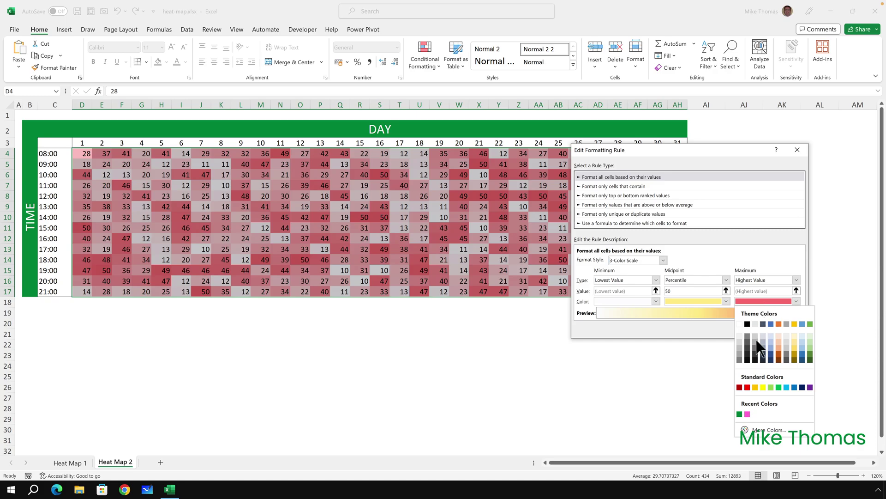
left_click(747, 387)
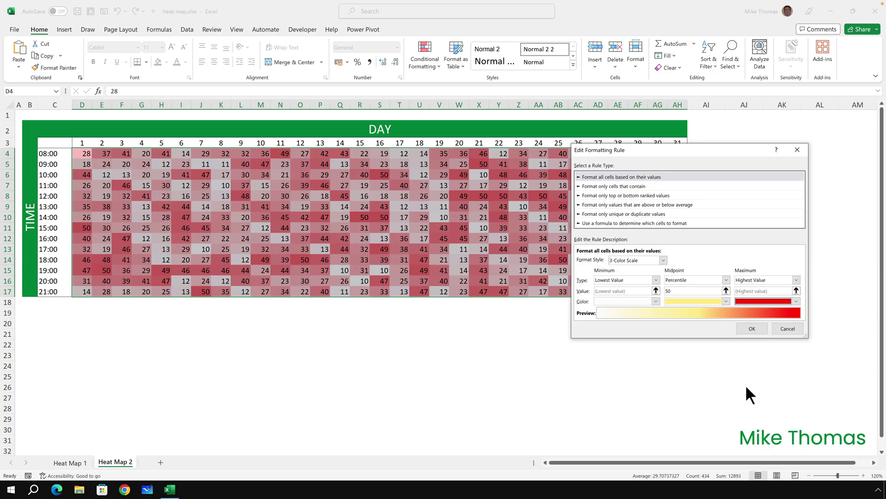
left_click(725, 301)
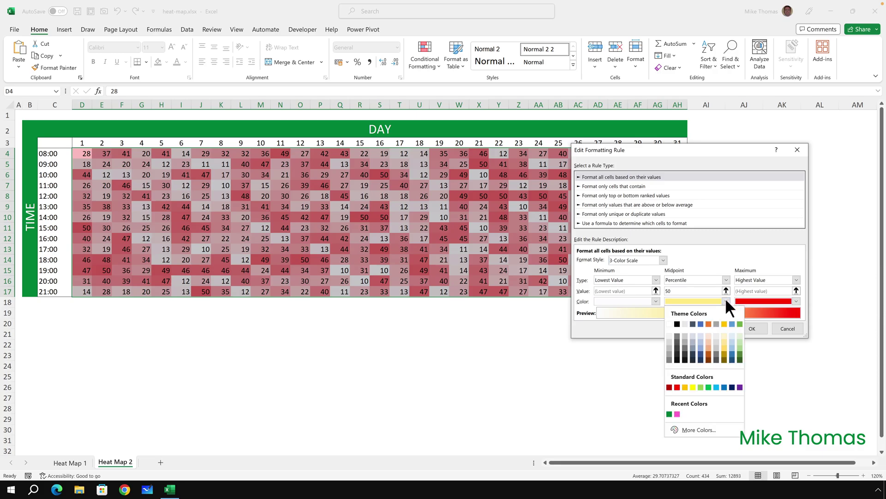
left_click(740, 335)
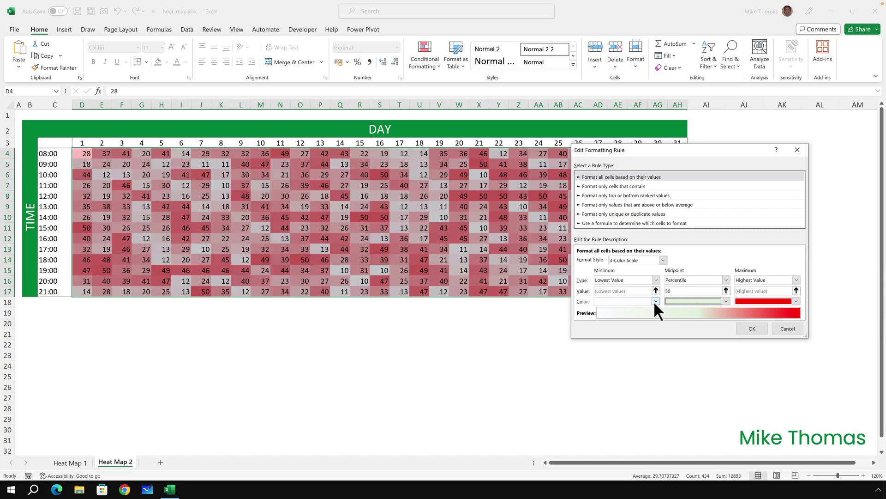
left_click(744, 325)
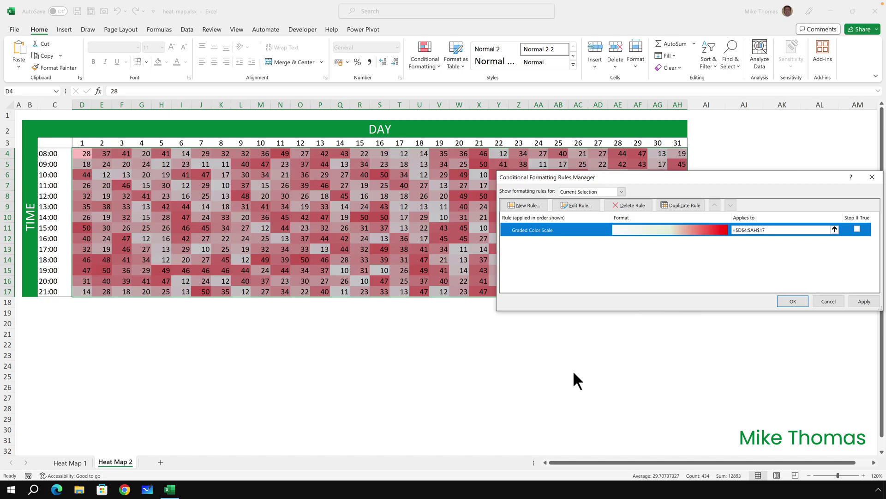
left_click(792, 302)
left_click(611, 353)
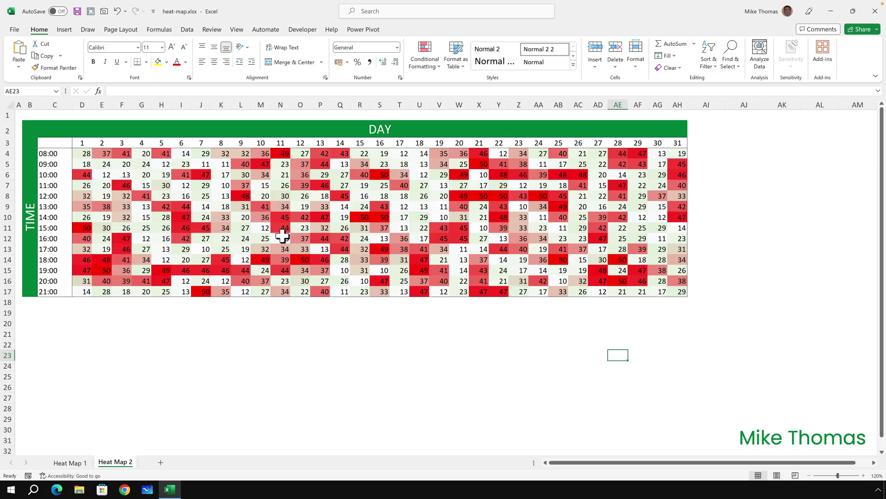
left_click_drag(83, 154, 675, 290)
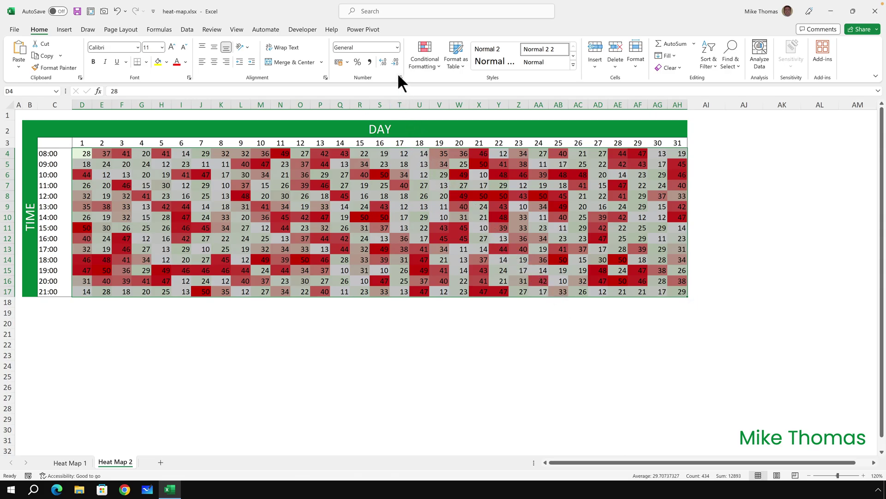
Step: Replace the grid's General number format with the custom code ;;; to hide the counts
left_click(396, 46)
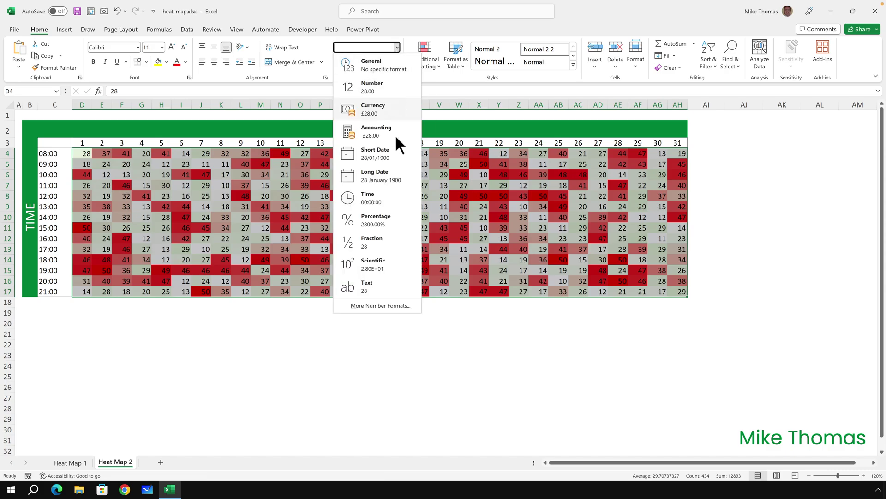
left_click(381, 306)
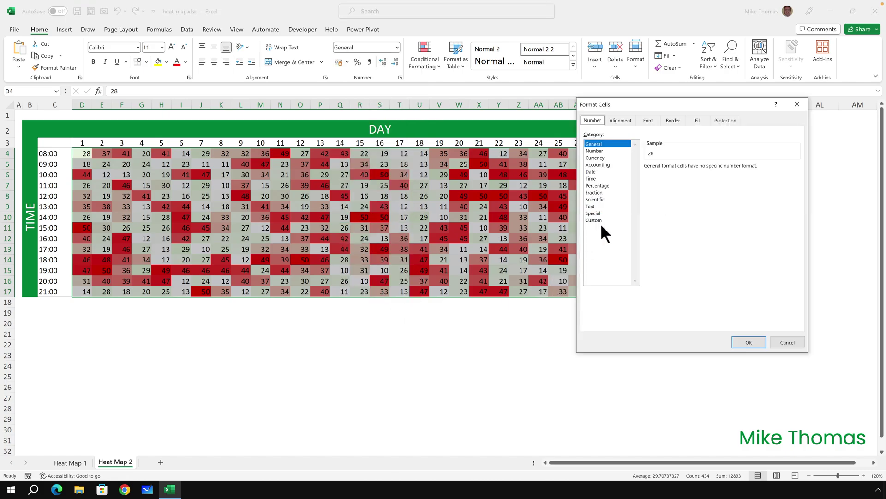
left_click(599, 219)
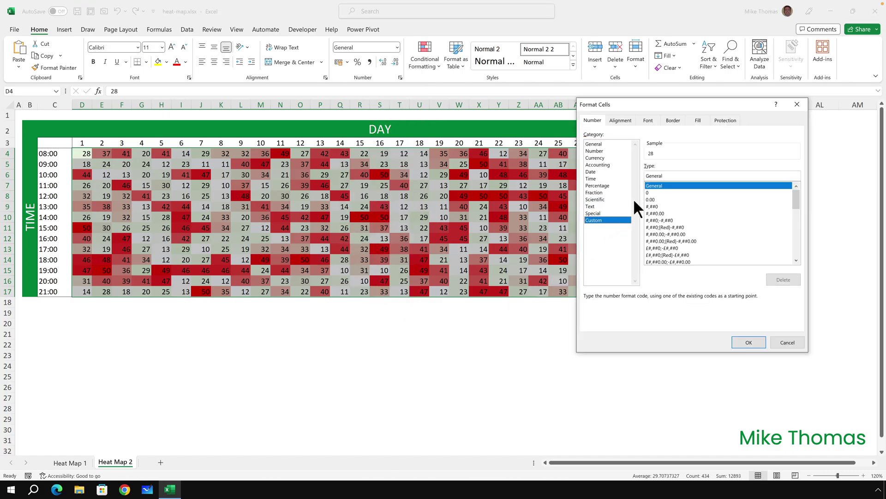
left_click_drag(665, 176, 642, 176)
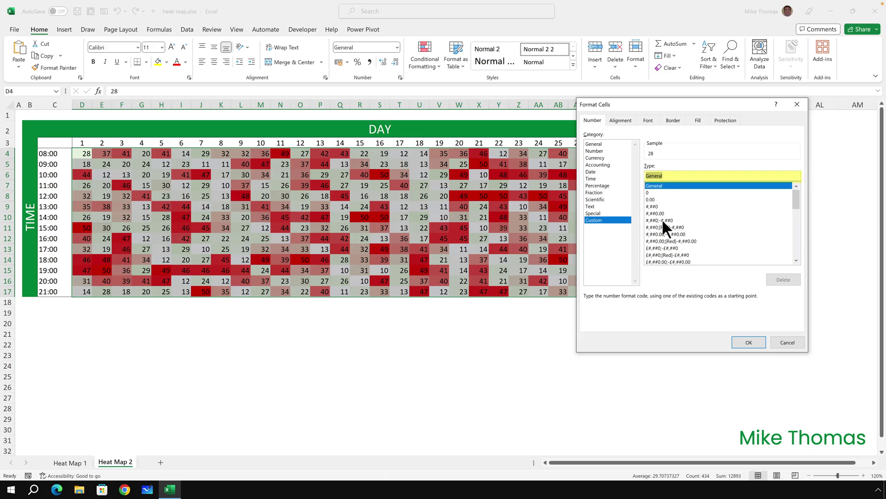
key("BackSpace")
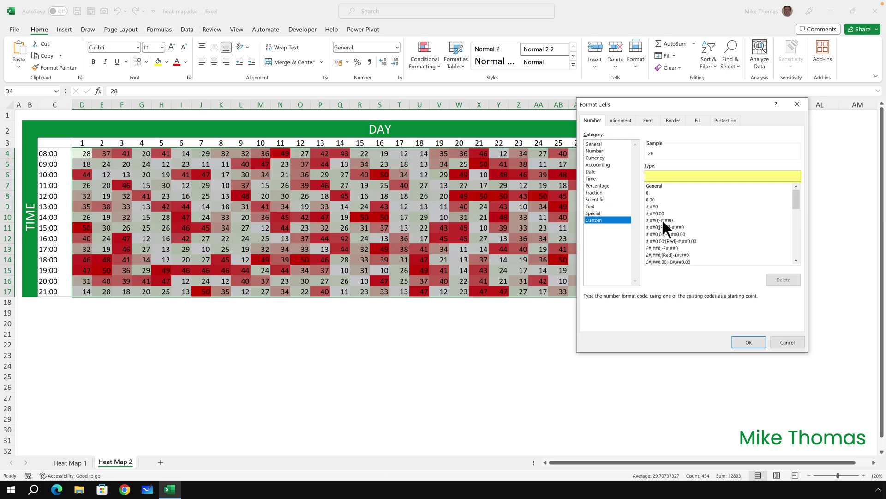
type(";;;")
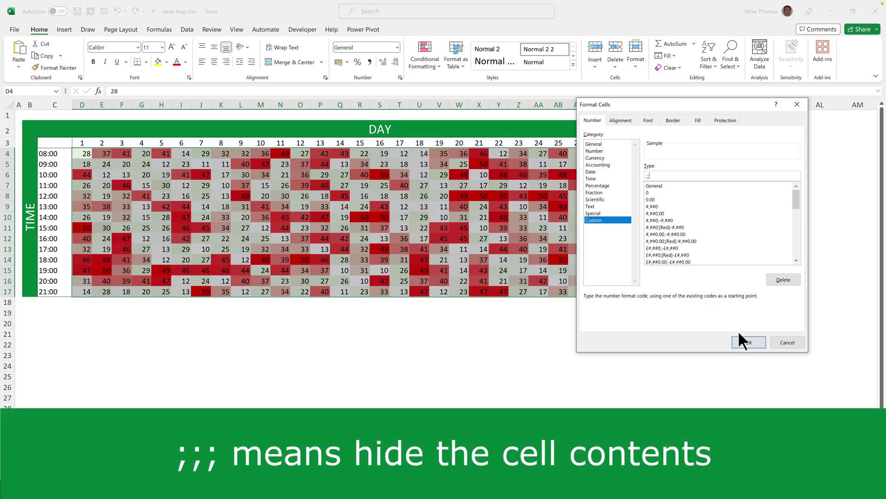
left_click(744, 342)
left_click(681, 343)
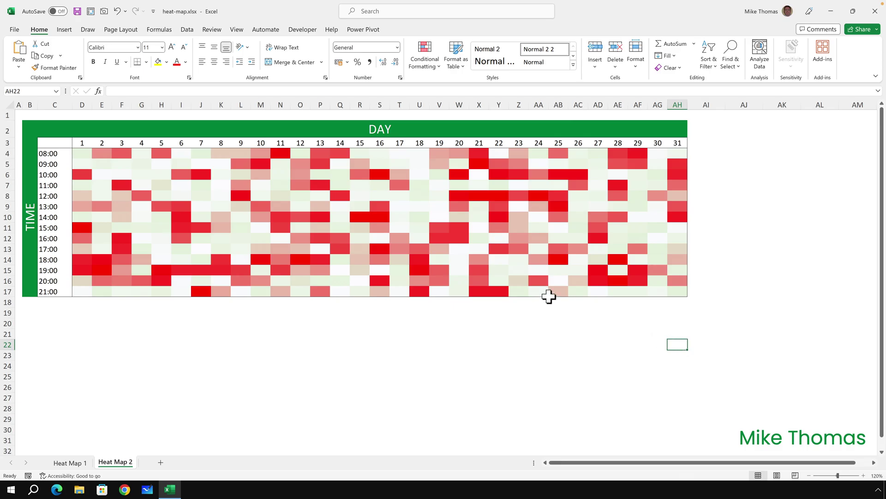
left_click(380, 238)
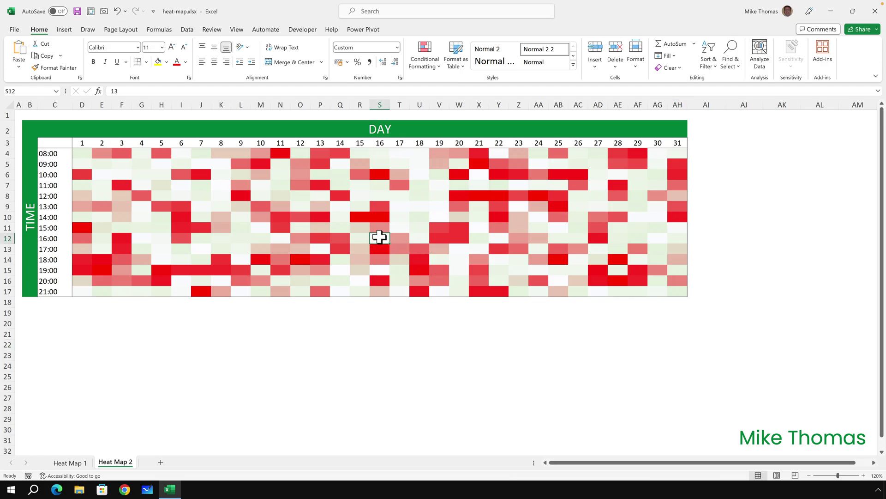